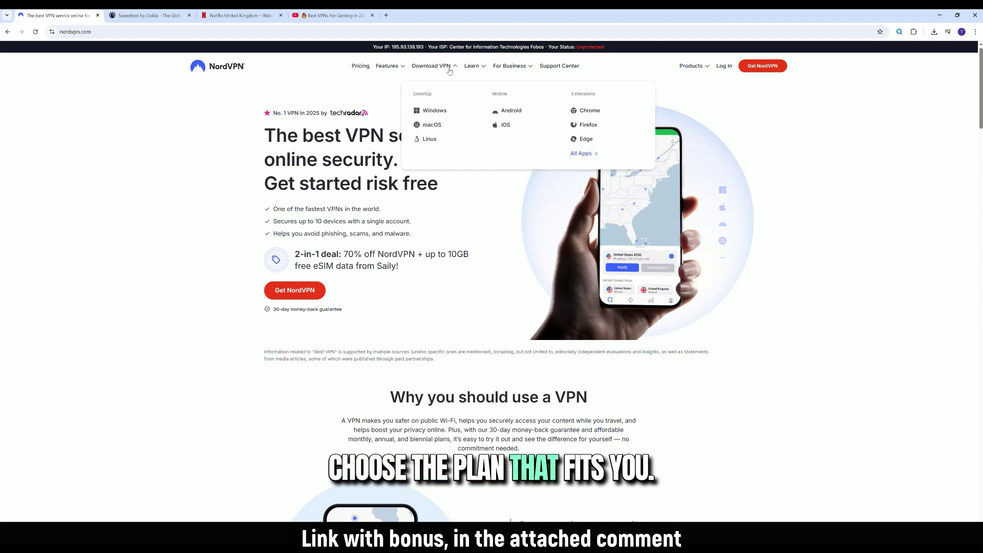
Download NordInstaller.exe from the Windows download page, after briefly visiting the pricing plans
{"action": "left_click", "coordinate": [432, 112]}
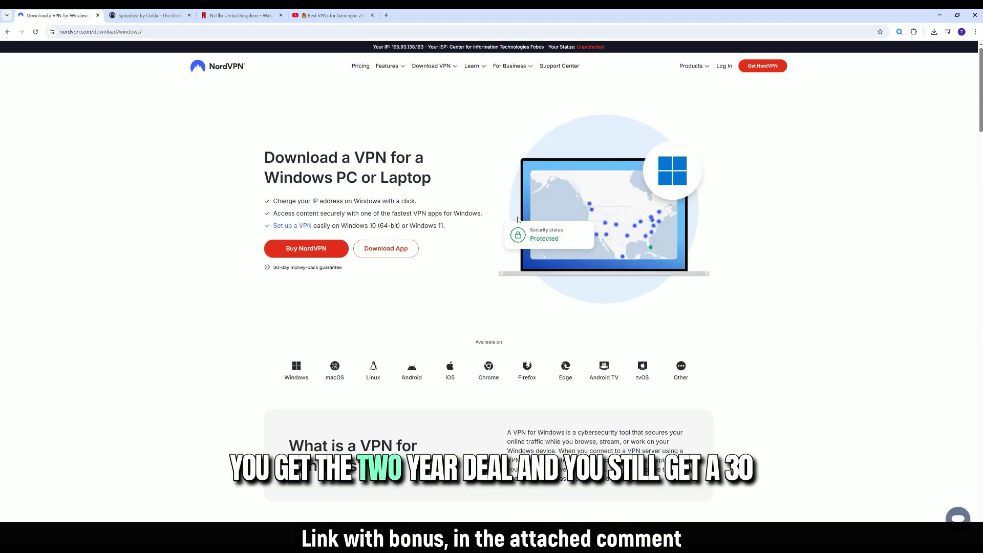
{"action": "scroll", "coordinate": [584, 332], "scroll_direction": "down", "scroll_amount": 2}
{"action": "scroll", "coordinate": [462, 308], "scroll_direction": "up", "scroll_amount": 2}
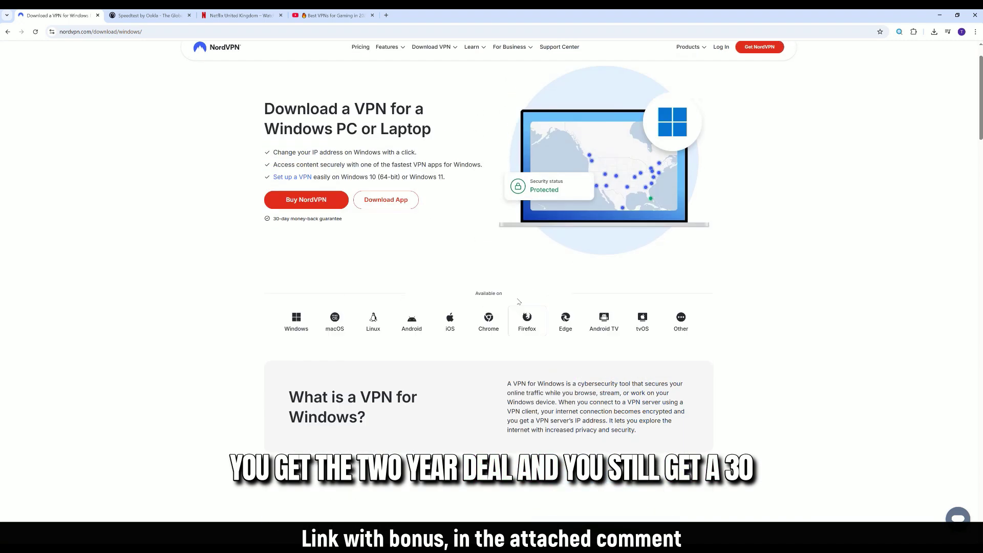
{"action": "left_click", "coordinate": [323, 255]}
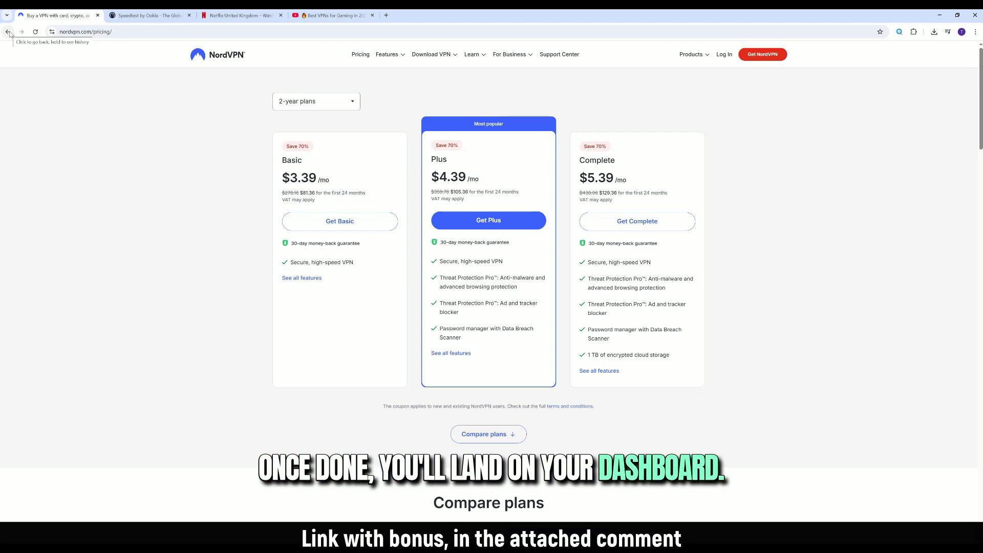
{"action": "left_click", "coordinate": [8, 33]}
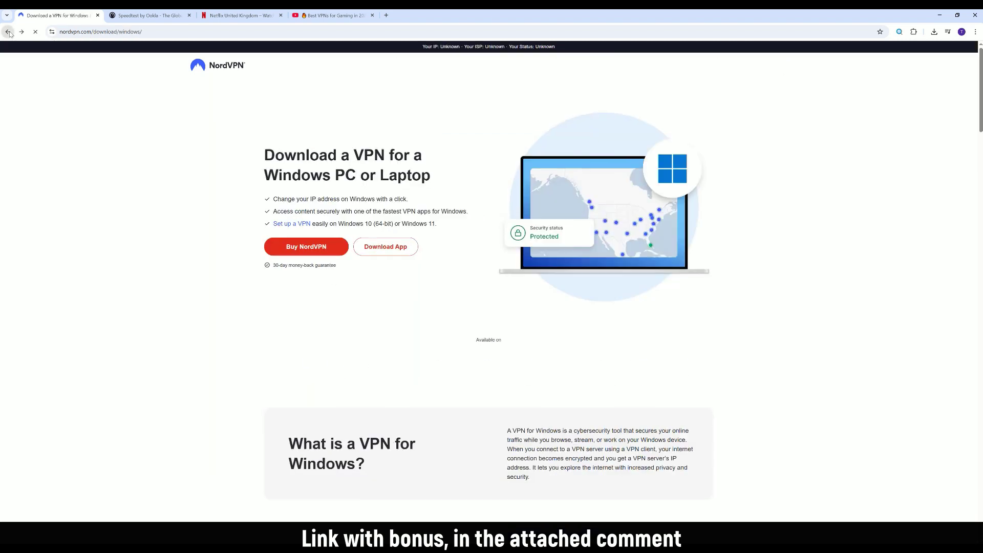
{"action": "left_click", "coordinate": [387, 250]}
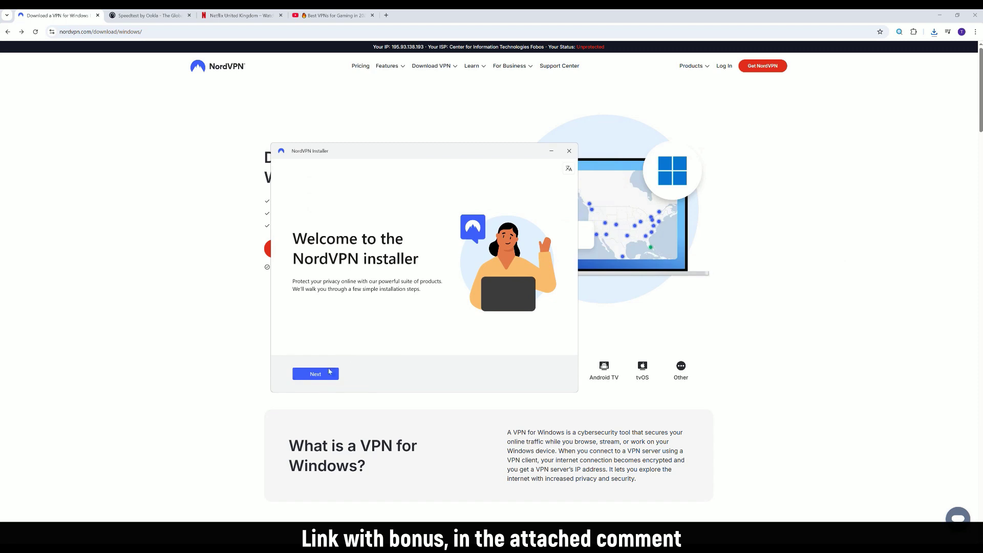
Install the desktop app and both browser extensions until the installer shows Installed successfully
{"action": "left_click", "coordinate": [335, 374]}
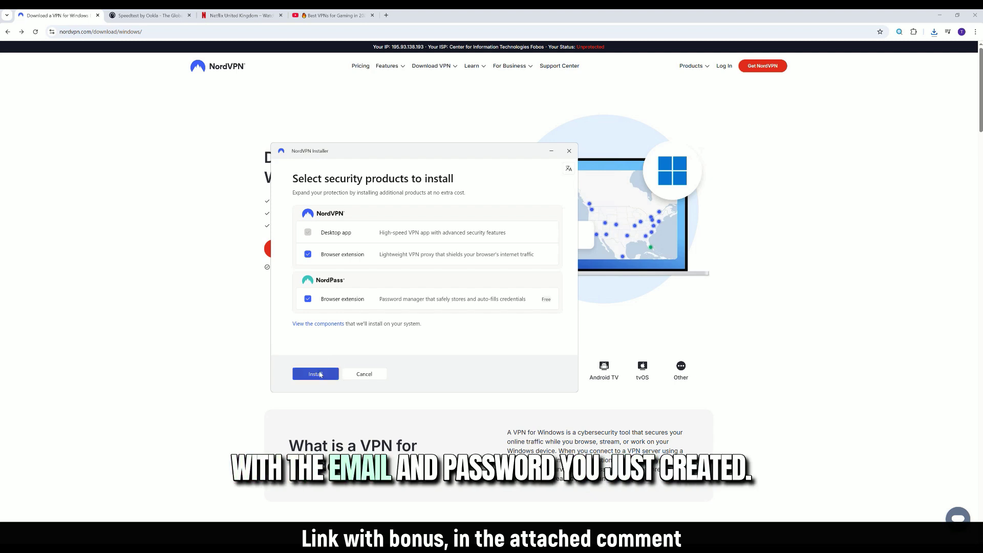
{"action": "left_click", "coordinate": [320, 374]}
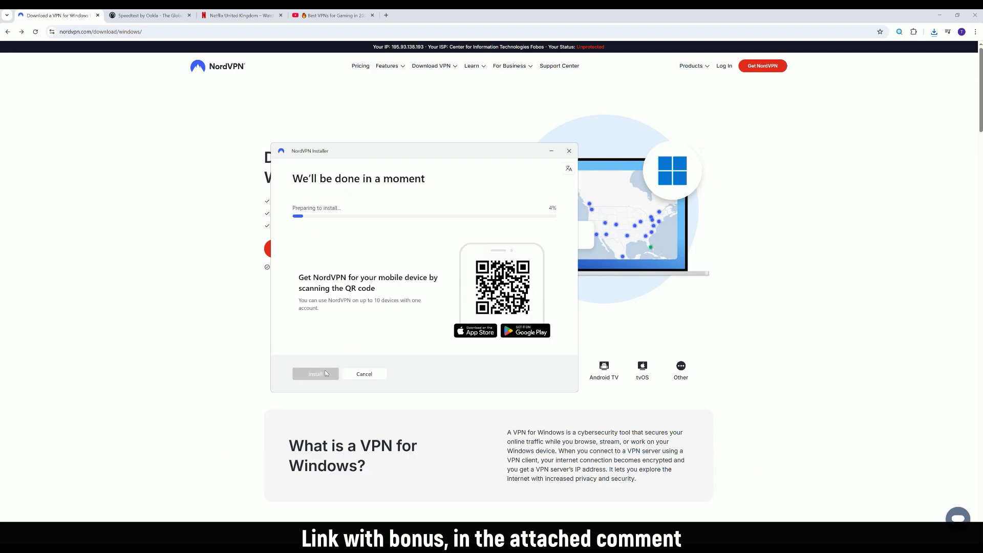
{"action": "left_click_drag", "start_coordinate": [426, 151], "coordinate": [468, 167]}
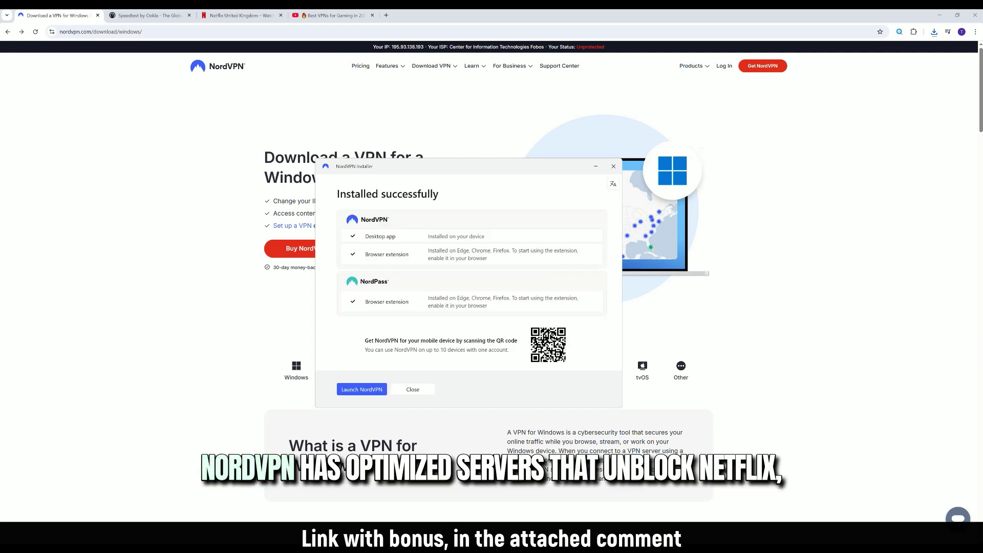
Launch NordVPN and turn off Internet Kill Switch in the Let's set you up screen
{"action": "left_click", "coordinate": [370, 390]}
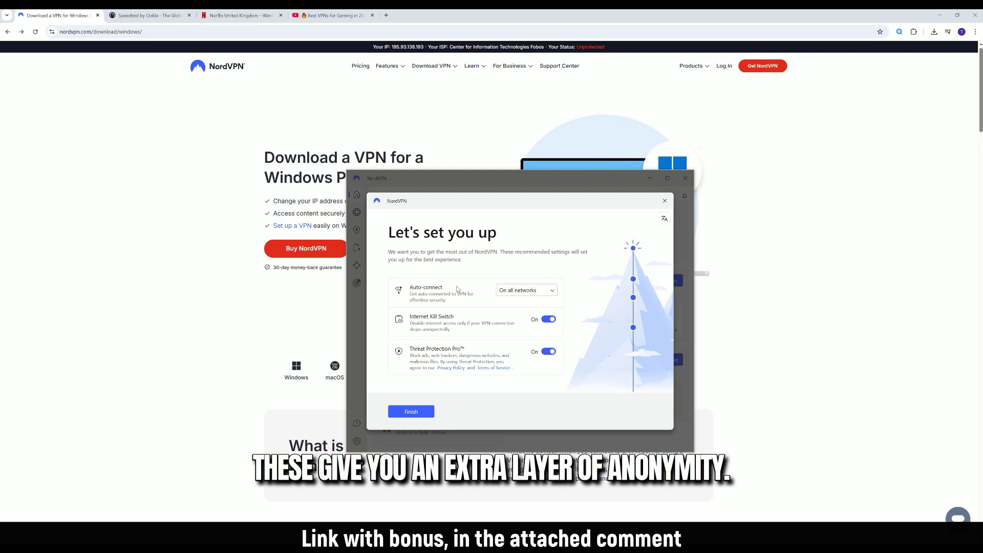
{"action": "left_click", "coordinate": [547, 320]}
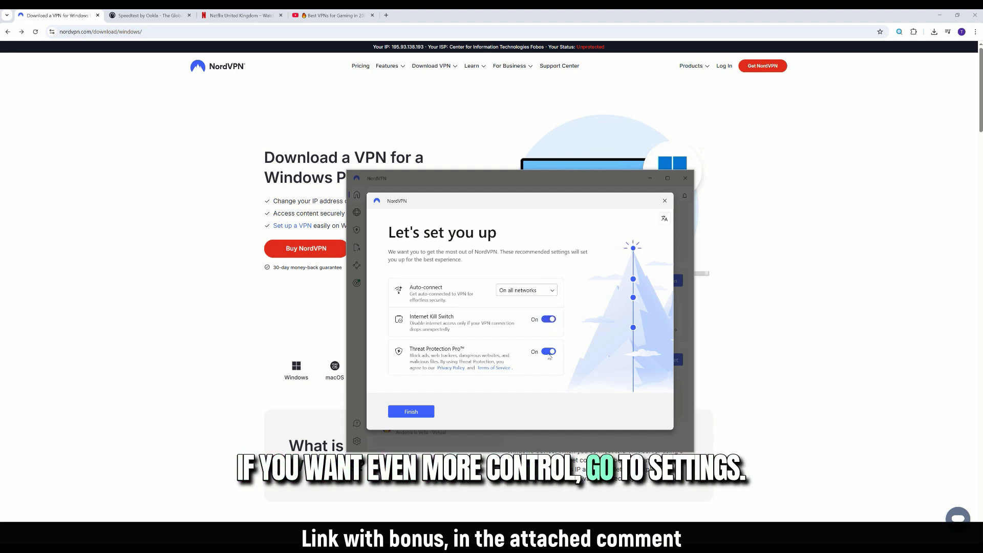
Finish setup, connect to United States #8682 on the maximized world map, and list Specialty servers
{"action": "left_click", "coordinate": [414, 414]}
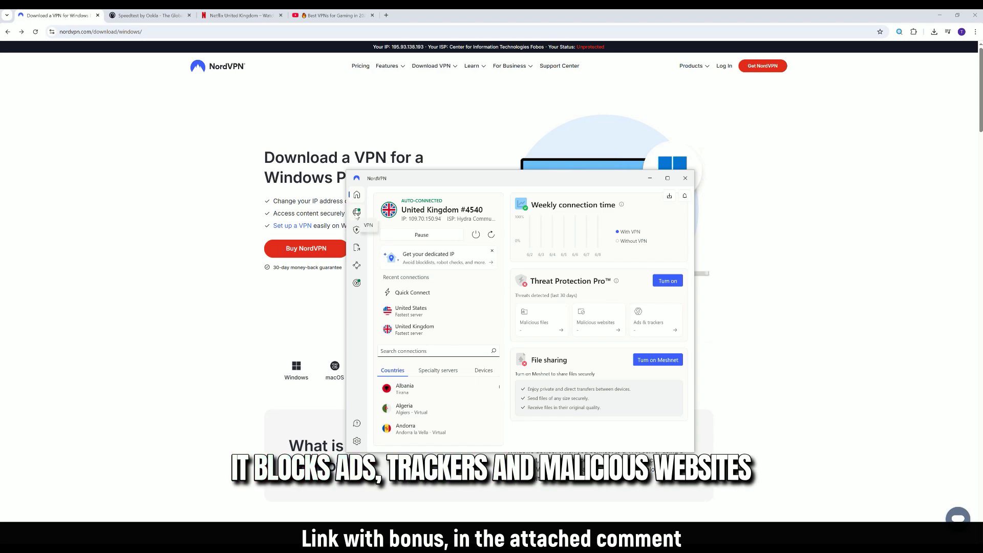
{"action": "left_click", "coordinate": [357, 212]}
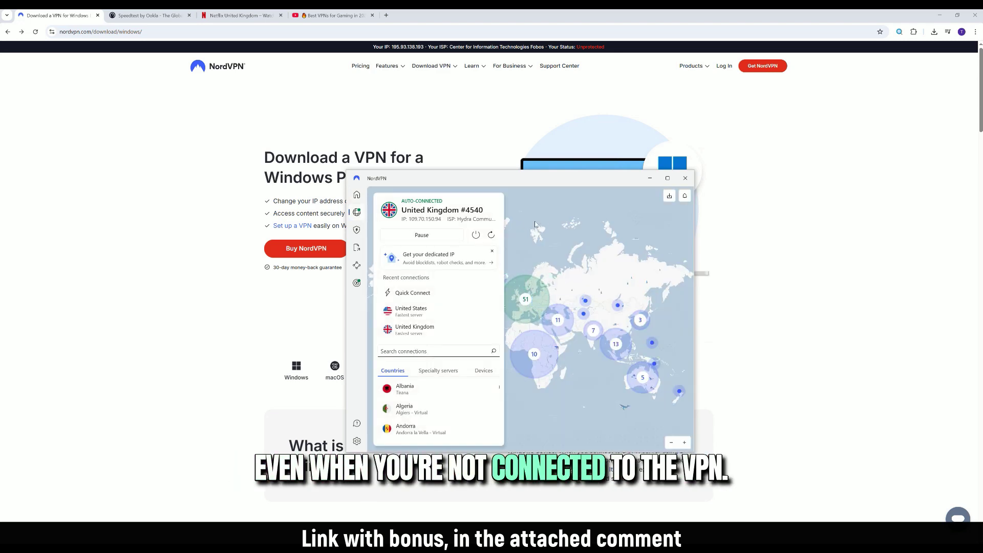
{"action": "left_click", "coordinate": [667, 178]}
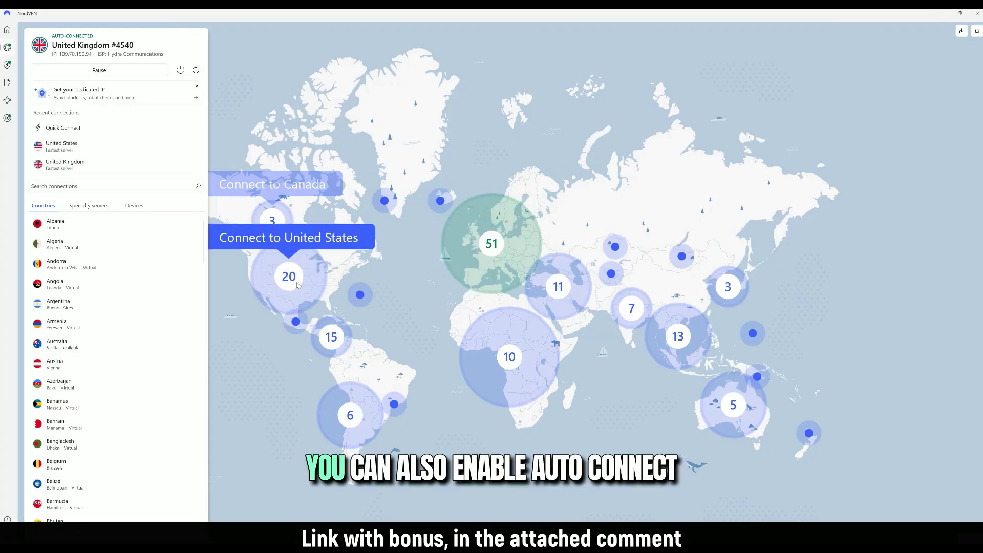
{"action": "left_click", "coordinate": [289, 277]}
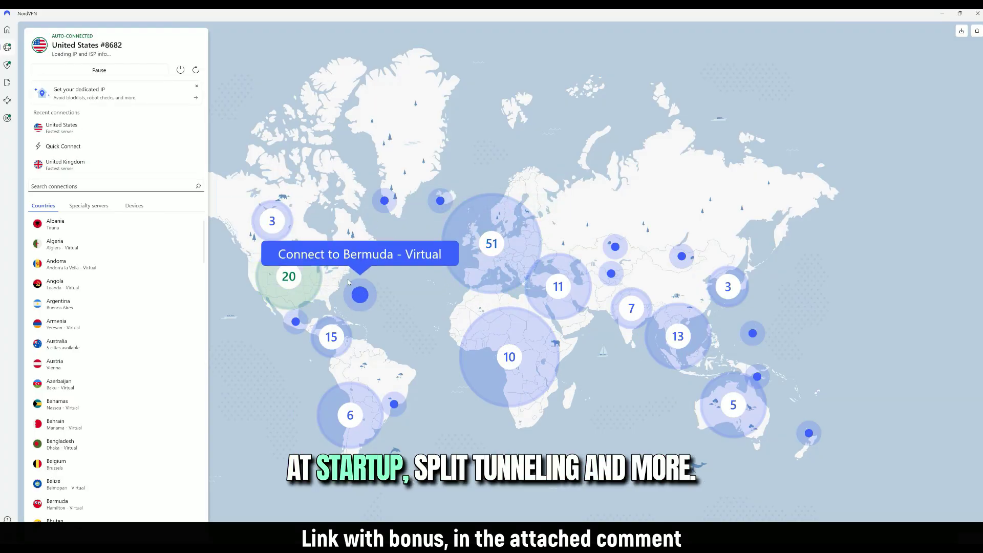
{"action": "left_click", "coordinate": [86, 206]}
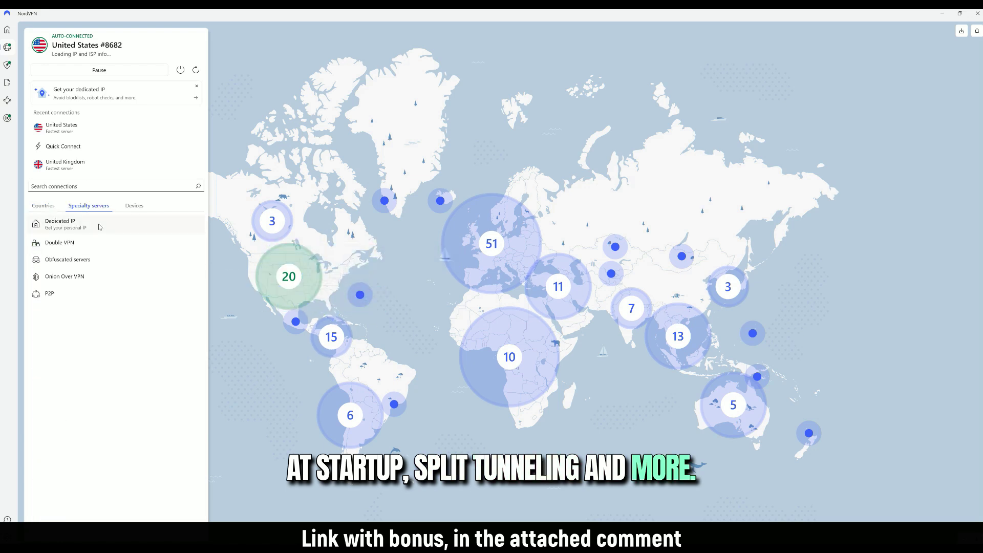
Connect via Double VPN Switzerland–Sweden, return to the home dashboard, and show the YouTube video tab
{"action": "left_click", "coordinate": [70, 244]}
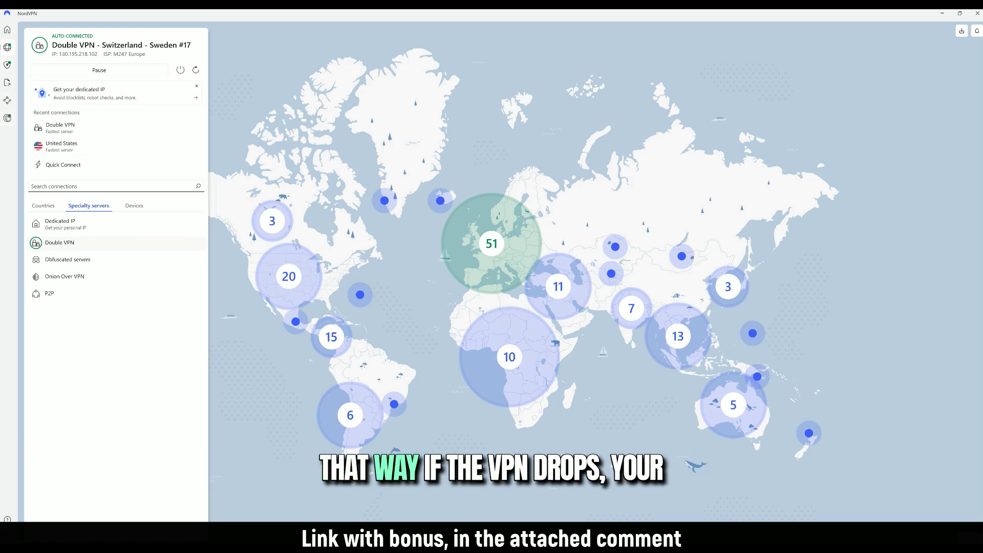
{"action": "left_click", "coordinate": [7, 31]}
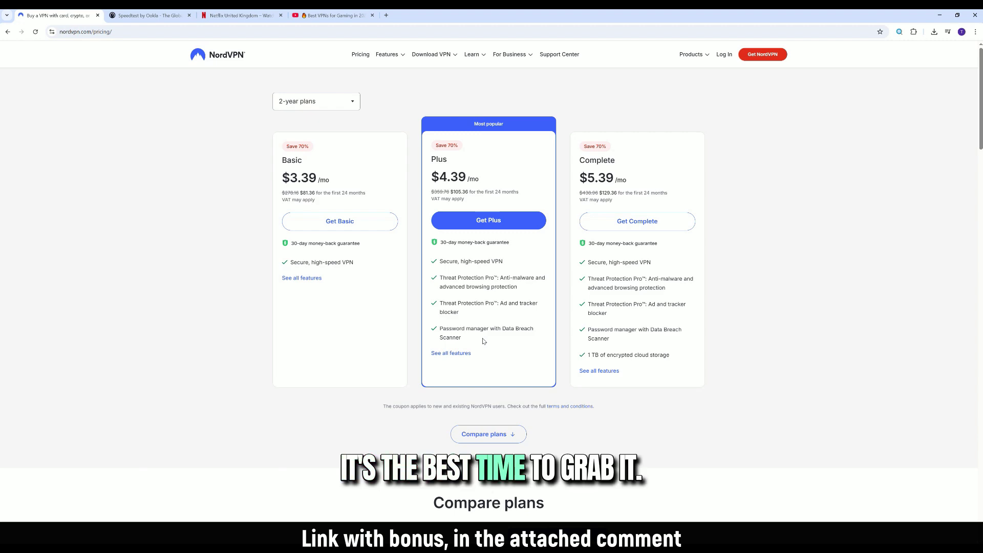
{"action": "left_click", "coordinate": [329, 19]}
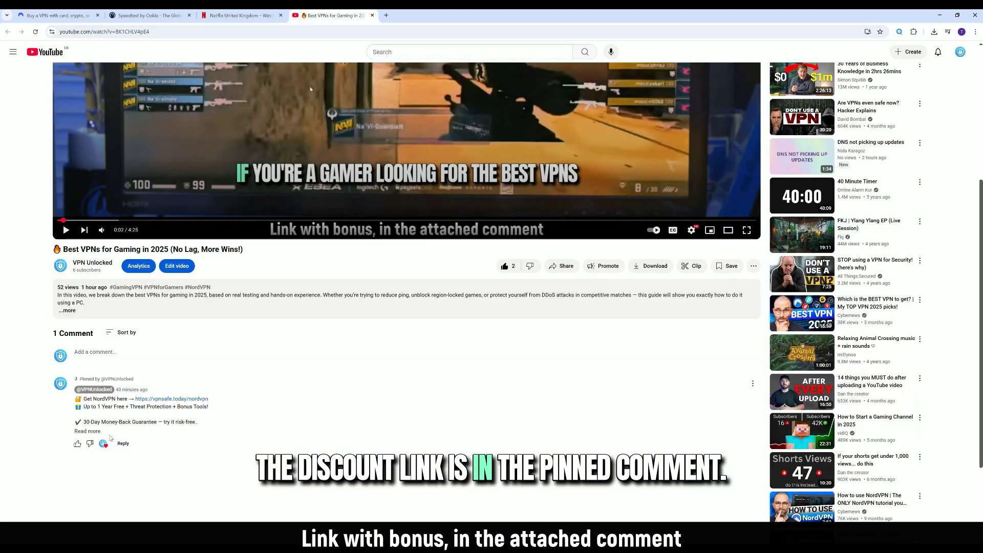